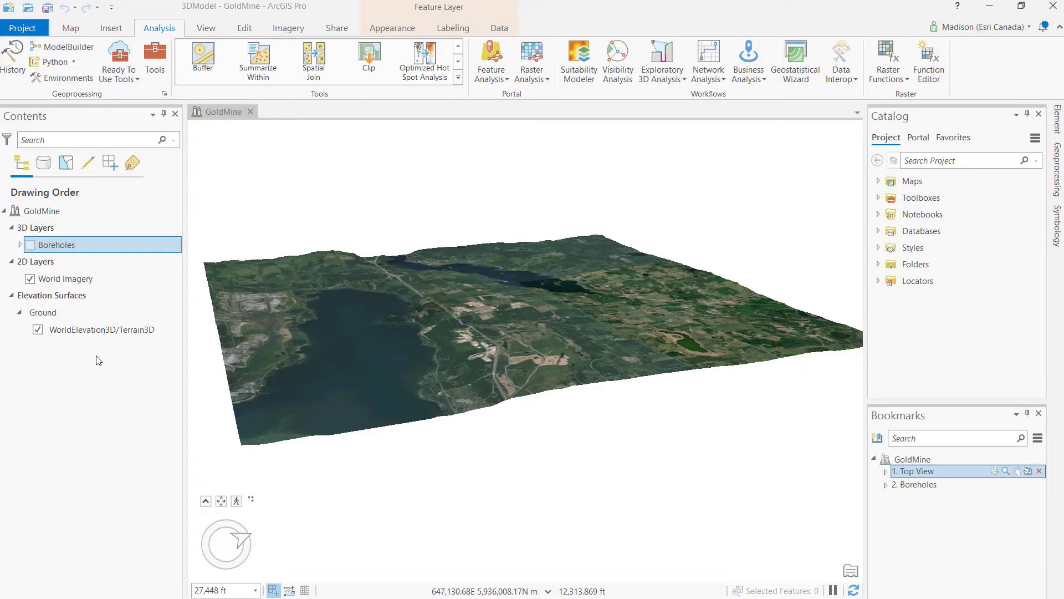
Turn on the Boreholes layer in the Contents pane
click(31, 246)
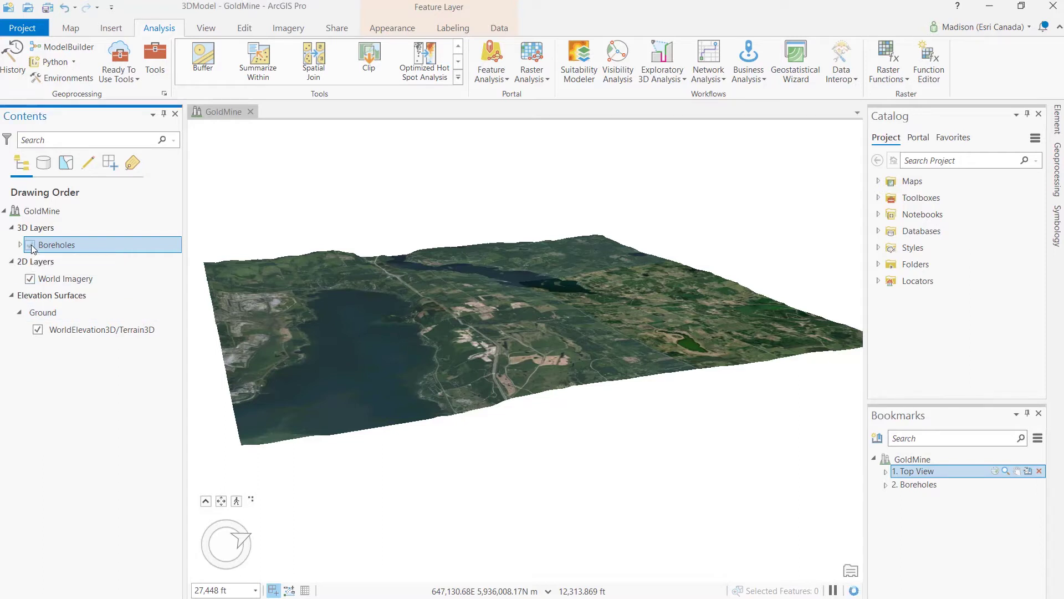
Go to the '2. Boreholes' bookmark and expand Boreholes to list its material classes
click(926, 484)
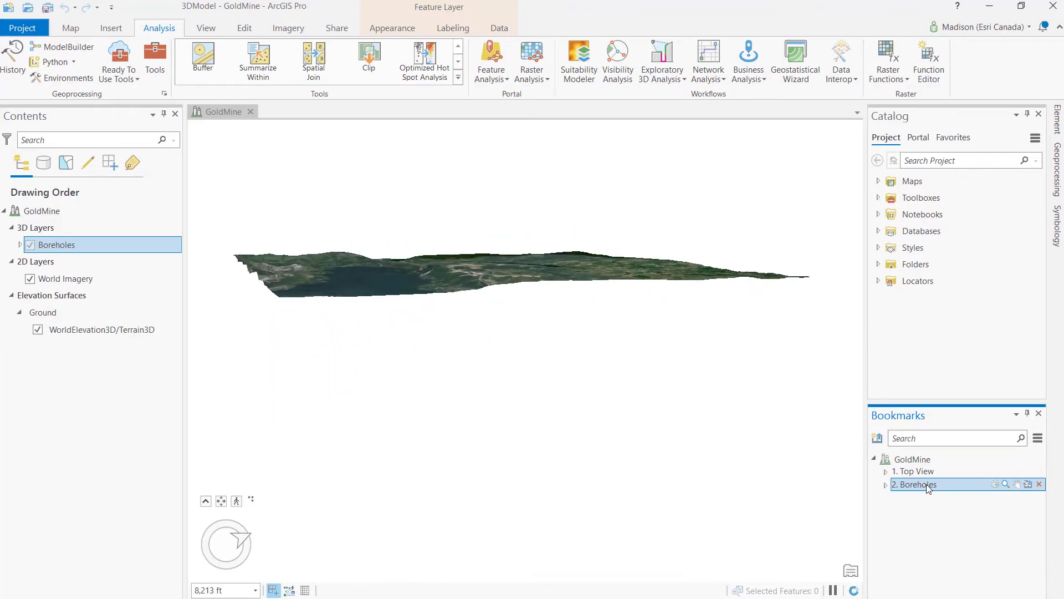
click(21, 244)
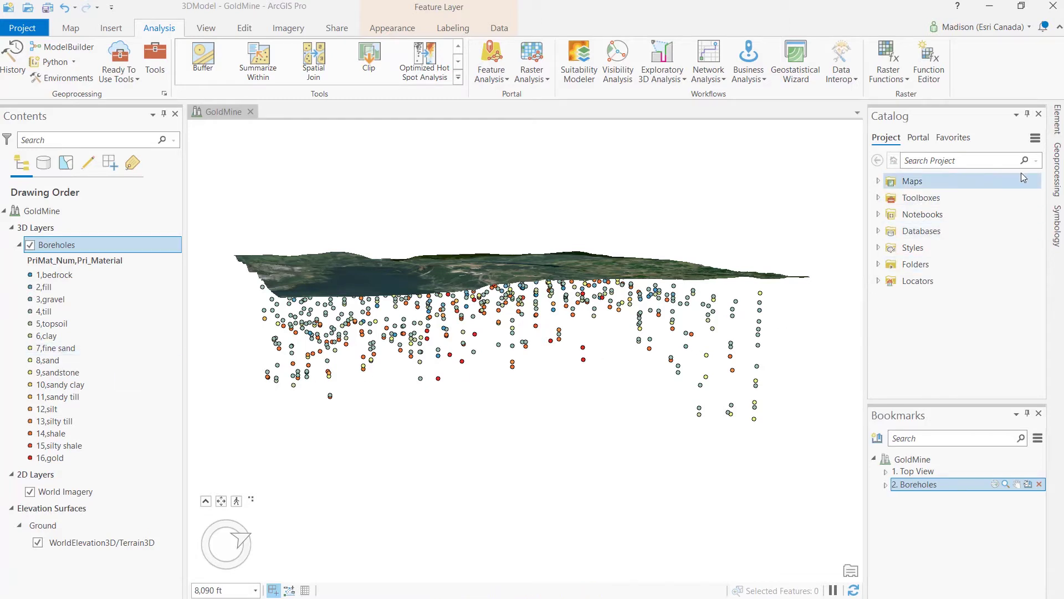
Set up Empirical Bayesian Kriging 3D: Boreholes, Depth_ft in feet, Pri_Material, output GoldMine_GA
click(1059, 174)
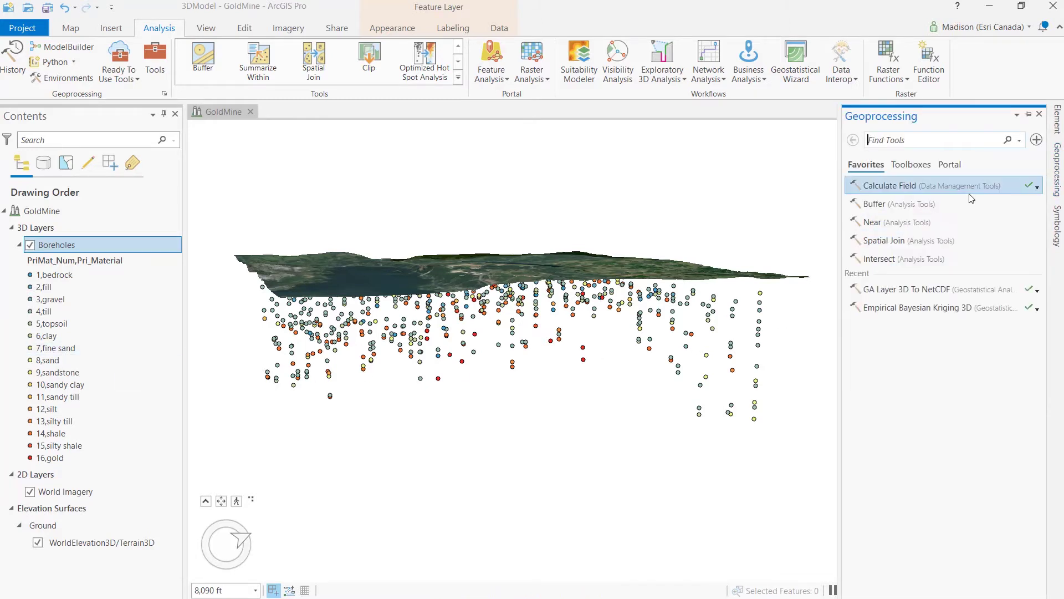
click(921, 309)
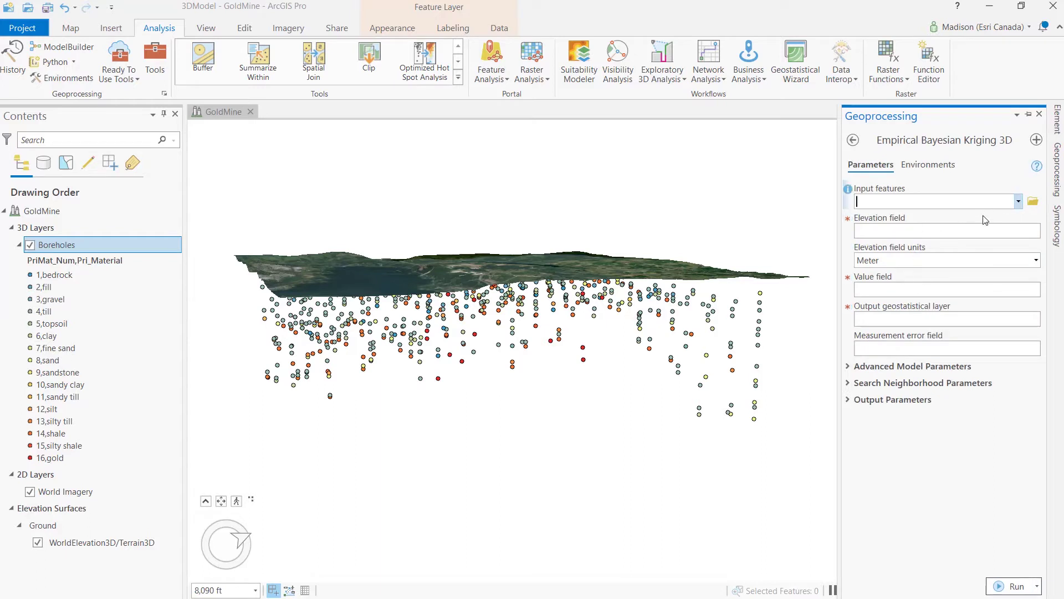
click(1021, 205)
click(959, 218)
click(1036, 231)
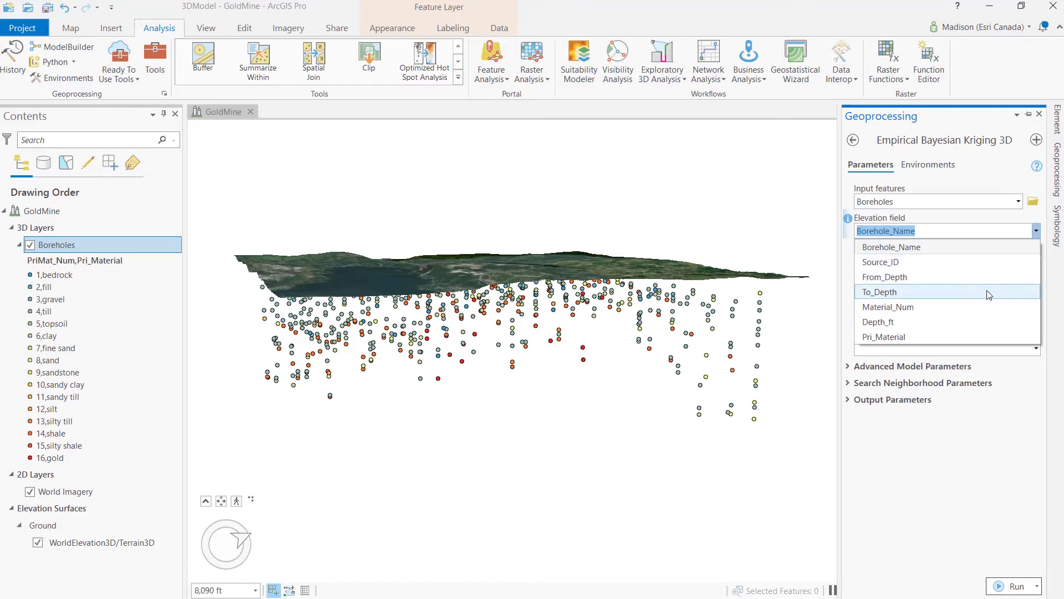
click(984, 322)
click(1035, 261)
click(915, 291)
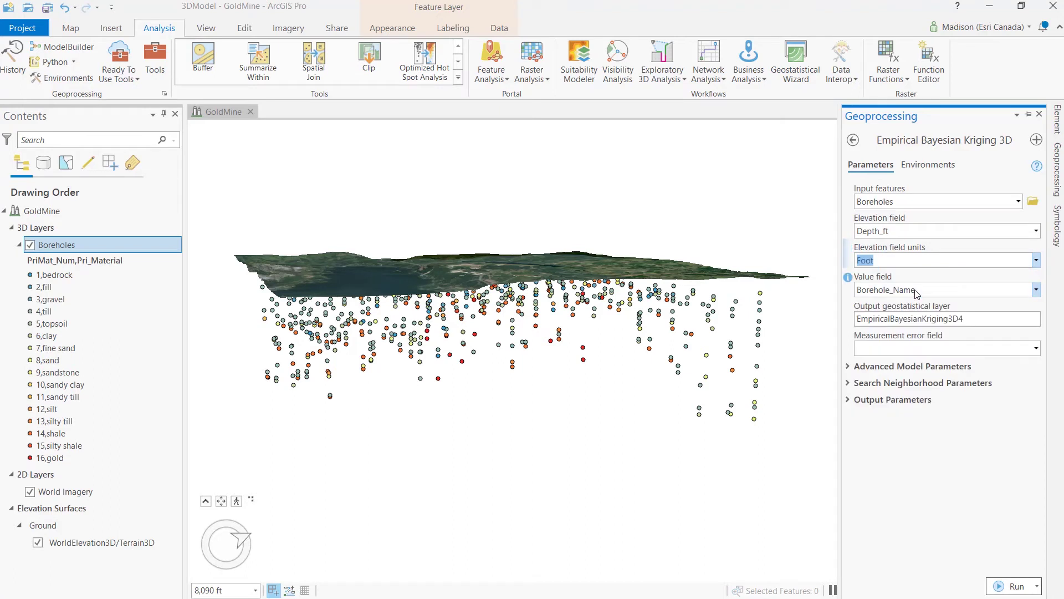
click(1037, 290)
click(957, 398)
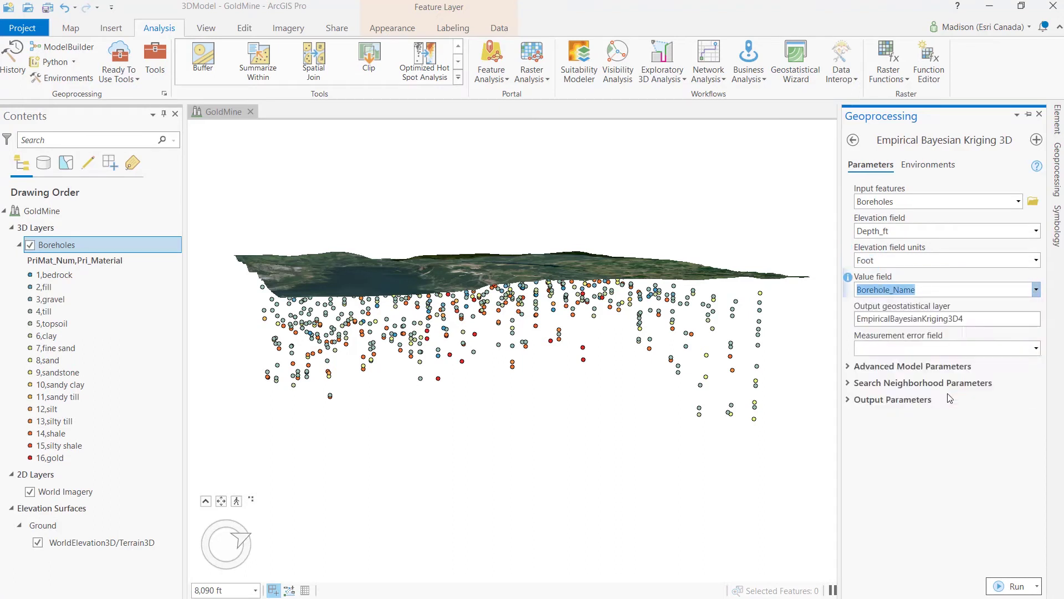
key(Tab)
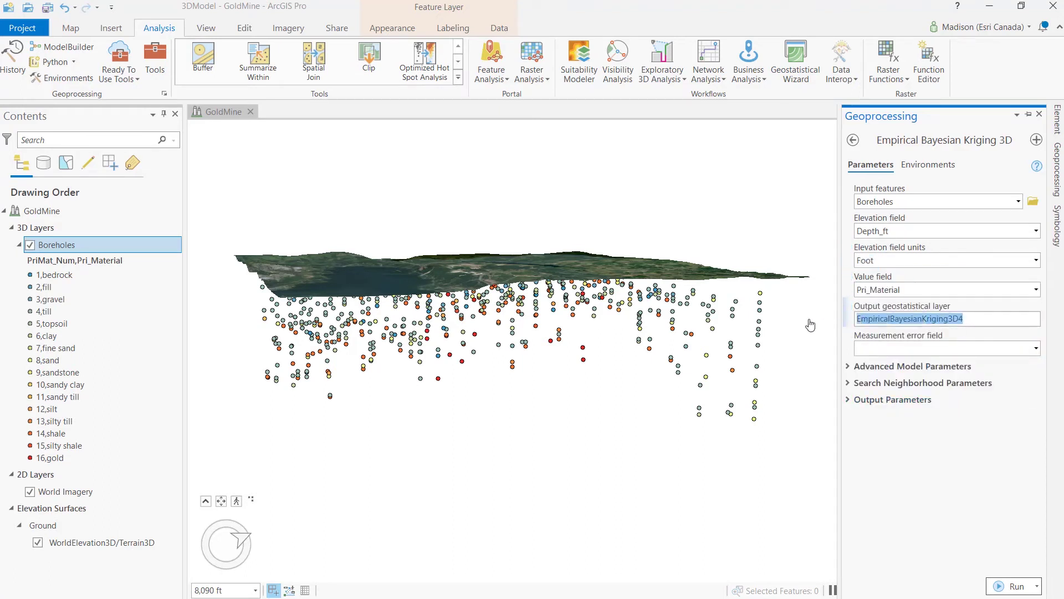
text(GoldMine_B)
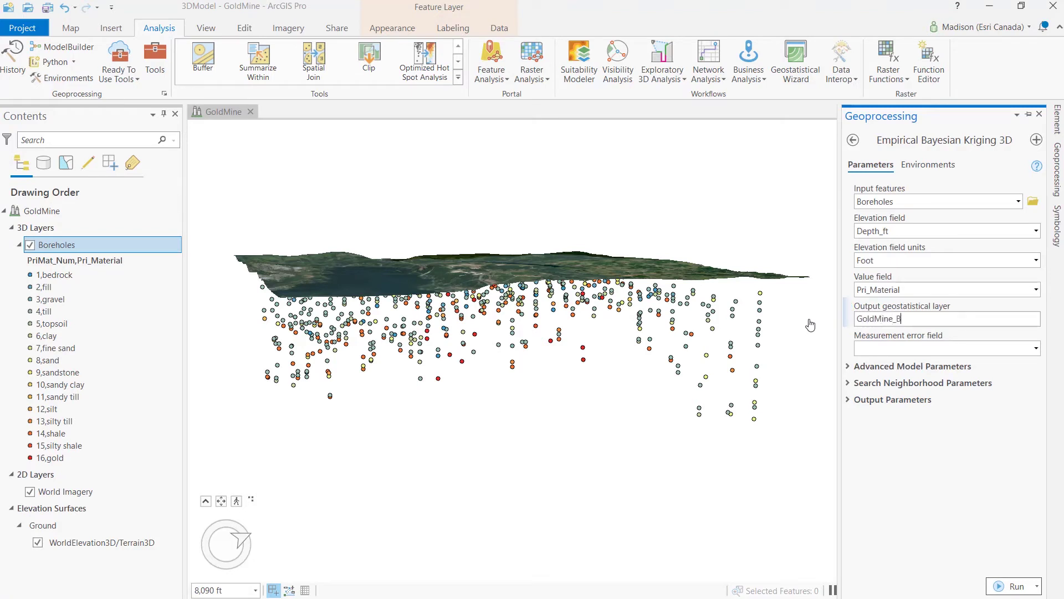
key(BackSpace)
text(GA)
Use a Linear semivariogram, subset size 20, 30 simulations, and edit the elevation inflation factor
click(856, 366)
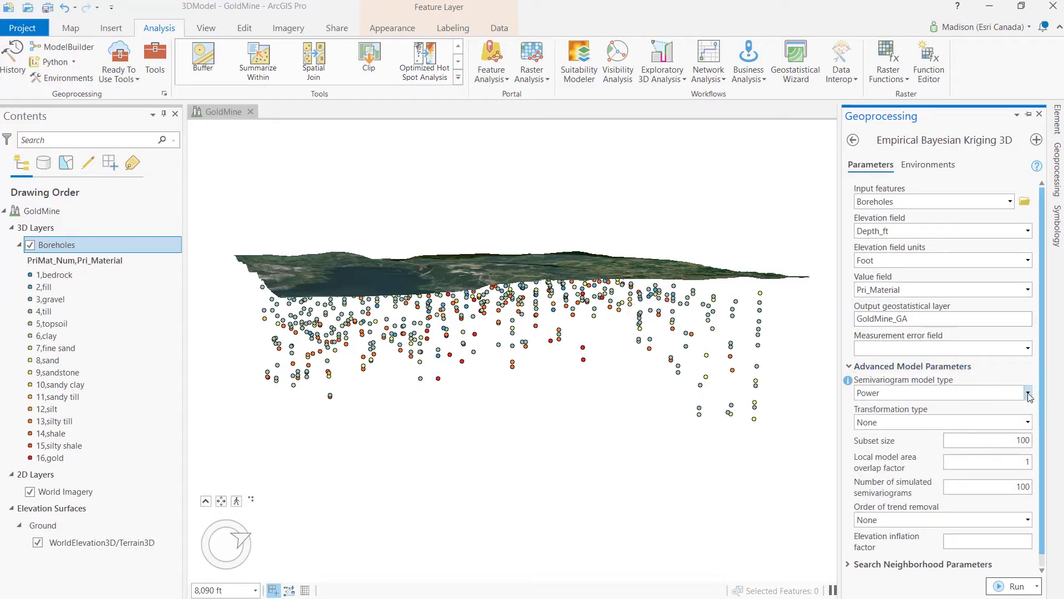
click(1029, 394)
click(997, 422)
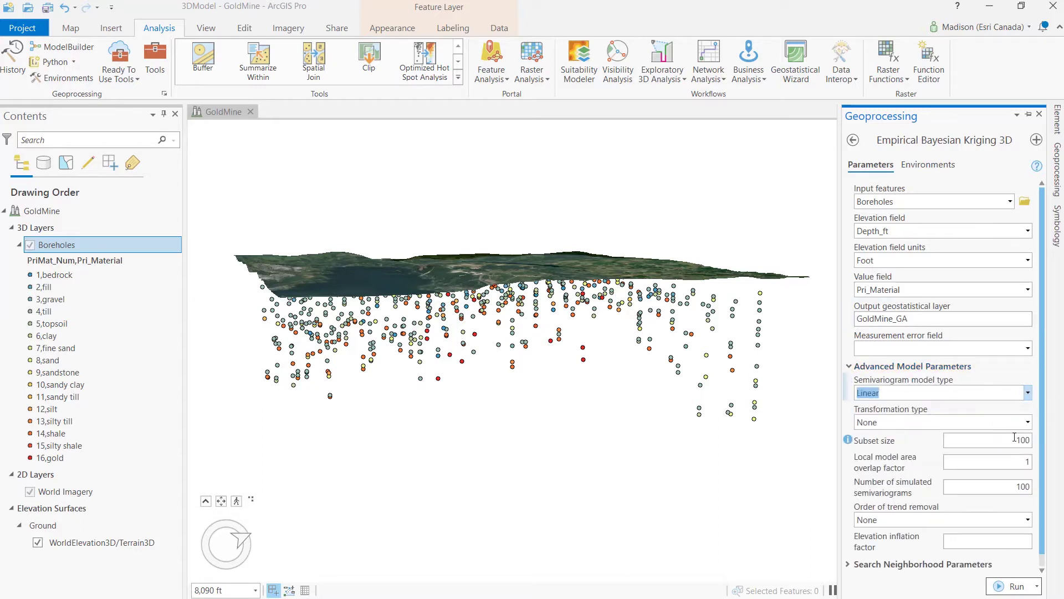
click(1015, 439)
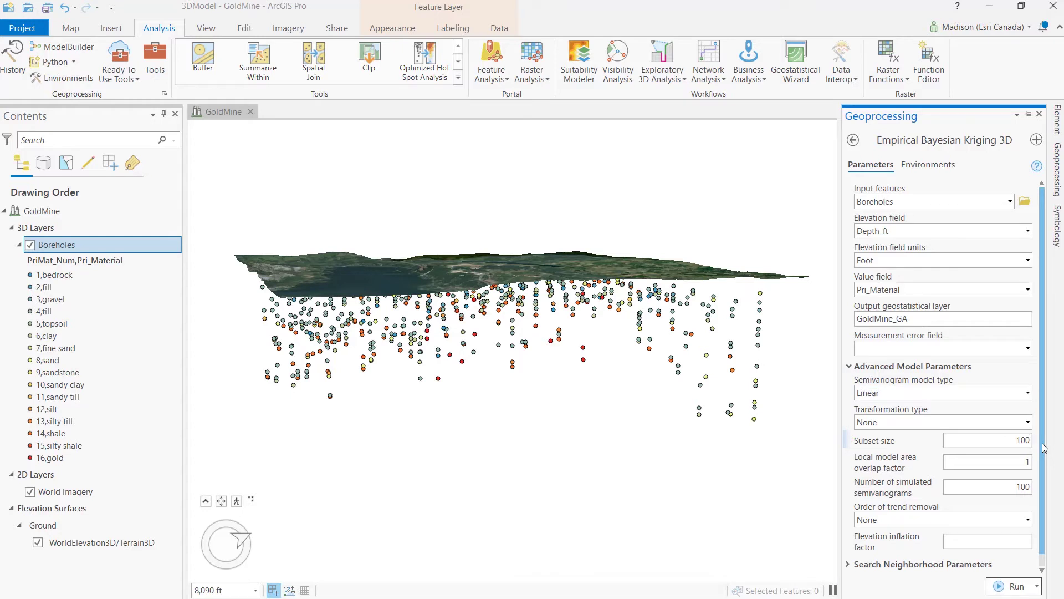
key(ctrl+a)
text(20)
key(Tab)
key(Tab)
text(30)
scroll(1044, 476, down, 1)
click(1007, 529)
Use one Sphere search sector, edit max neighbors, and run the interpolation
click(852, 552)
drag(1045, 452, 1046, 545)
click(1028, 480)
drag(1021, 497, 1039, 504)
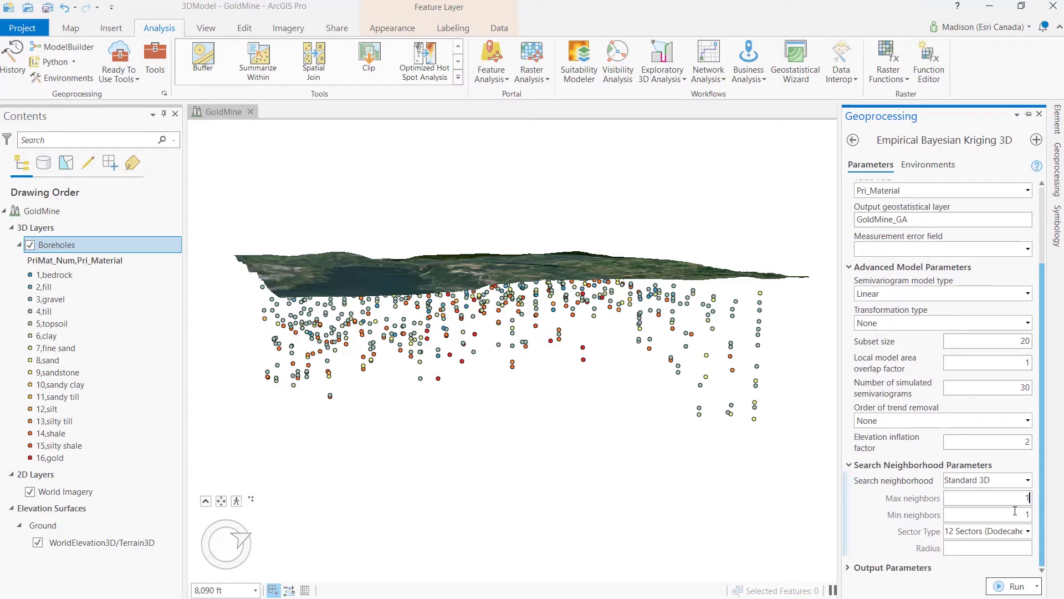
click(1030, 533)
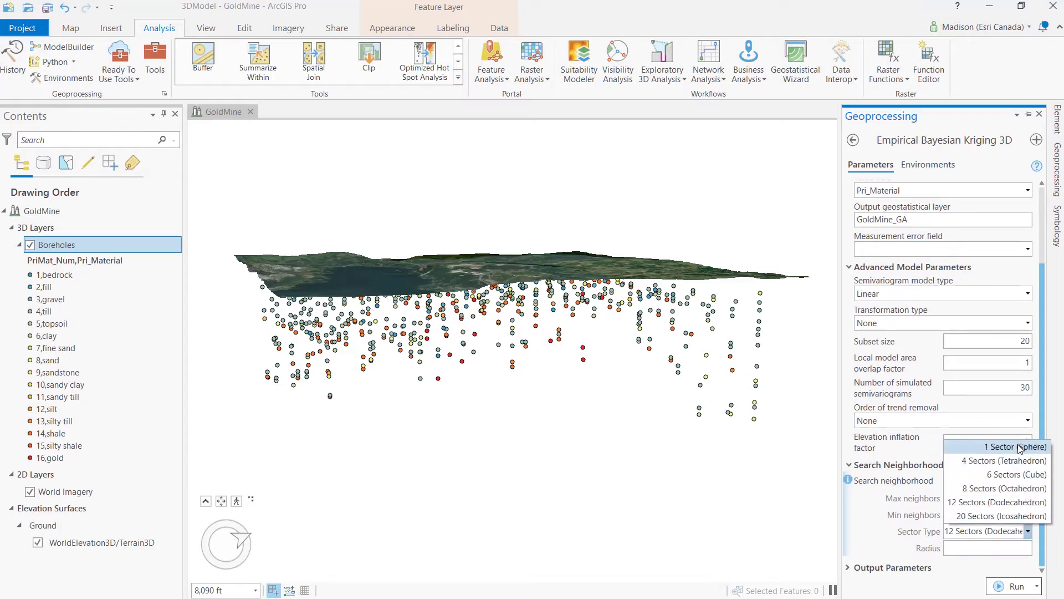
click(1010, 442)
click(1010, 586)
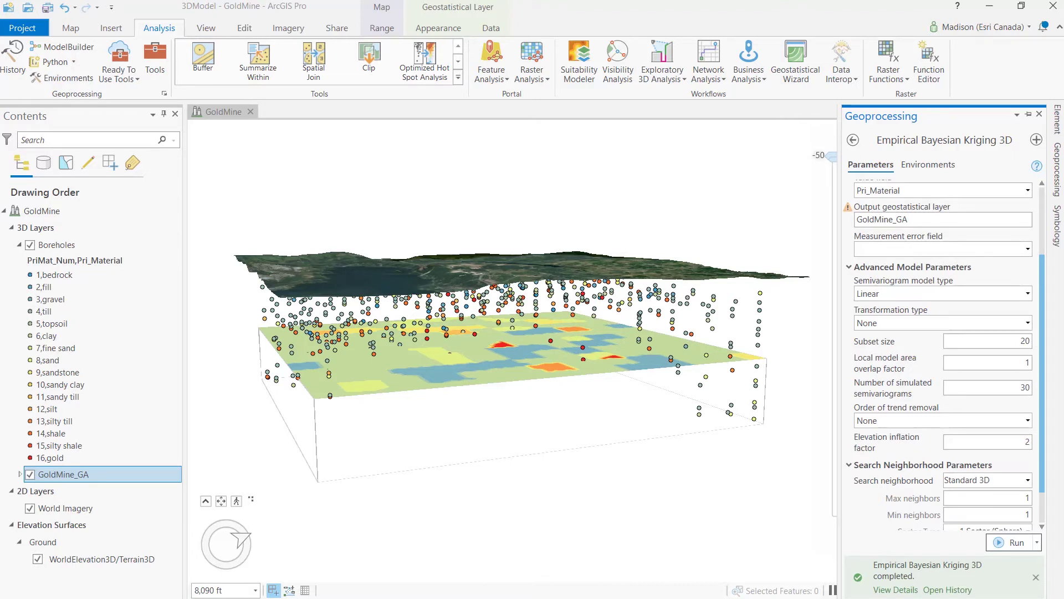
Set GoldMine_GA vertical exaggeration to 2 and lower its slice to about -9,388 ft
right_click(58, 476)
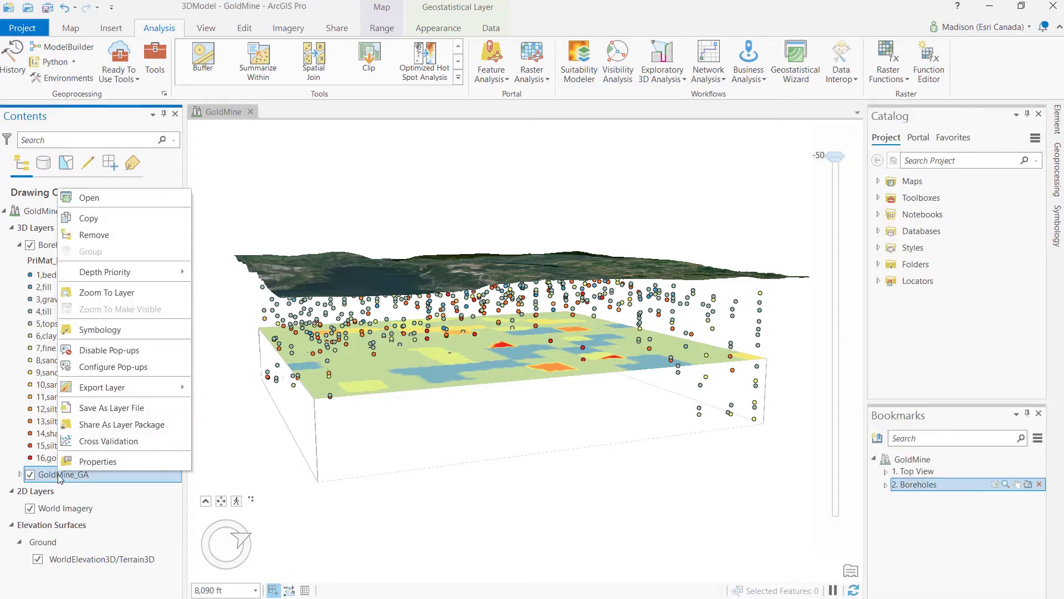
click(101, 460)
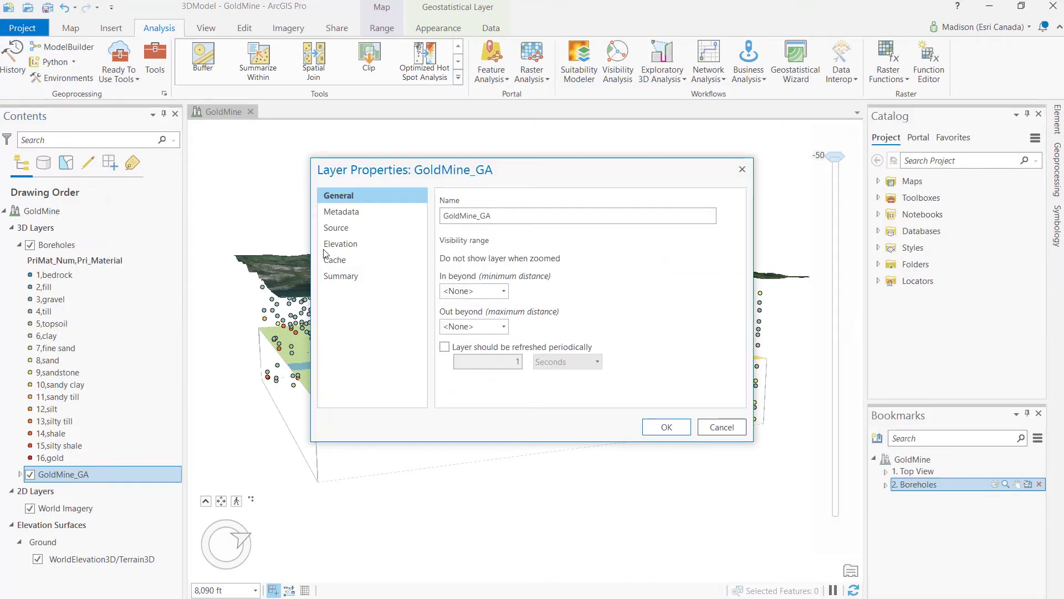
click(347, 244)
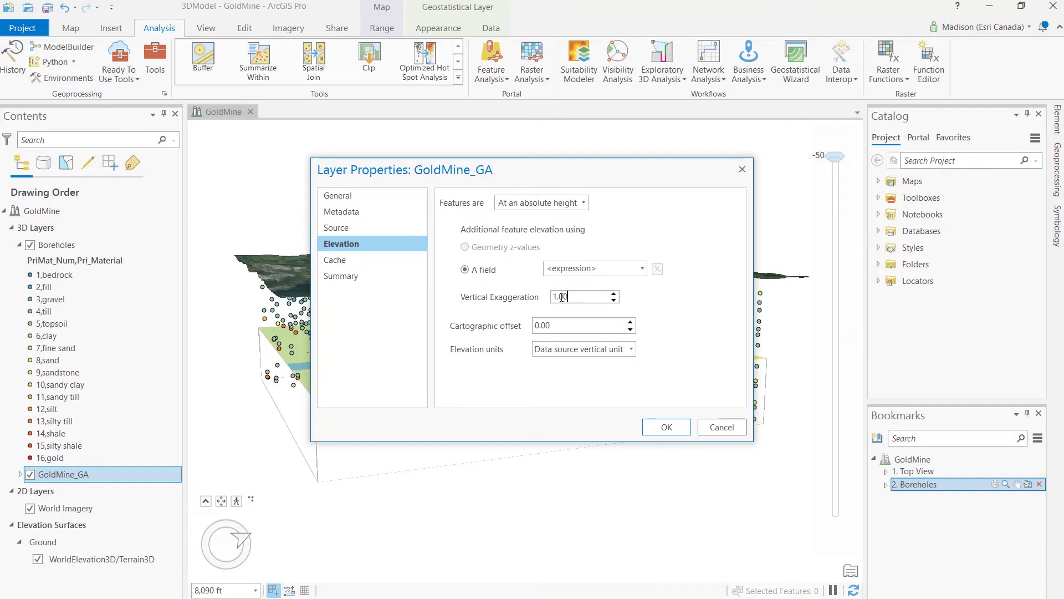
click(557, 297)
key(BackSpace)
text(2)
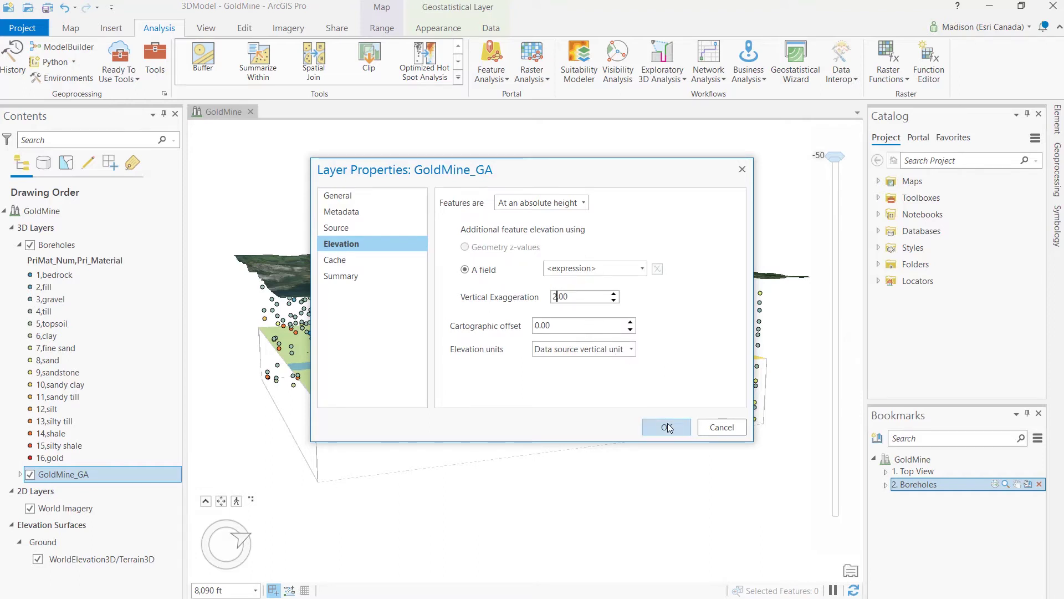
click(668, 425)
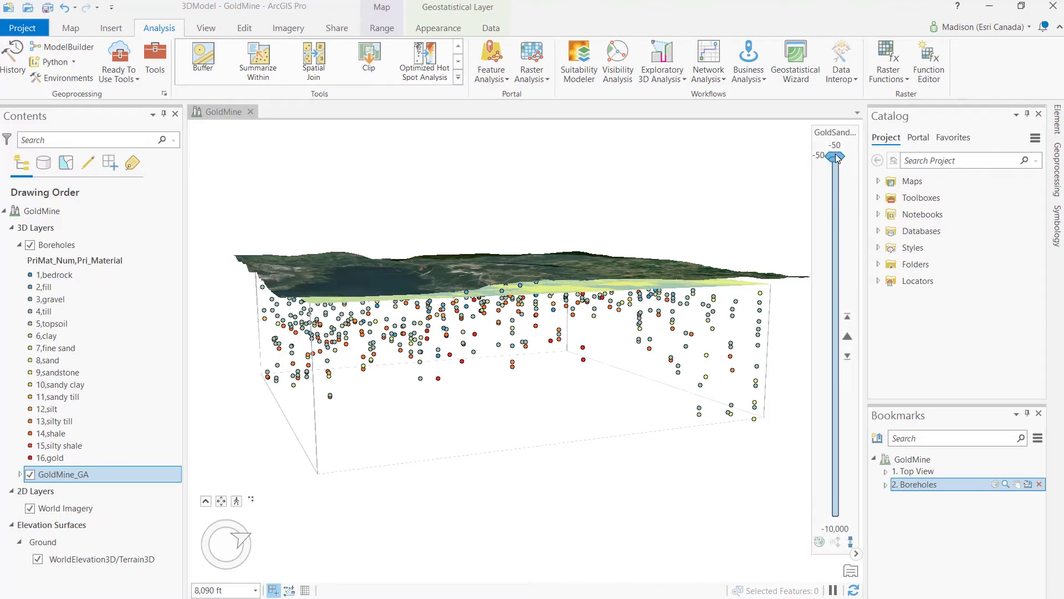
drag(836, 158, 836, 169)
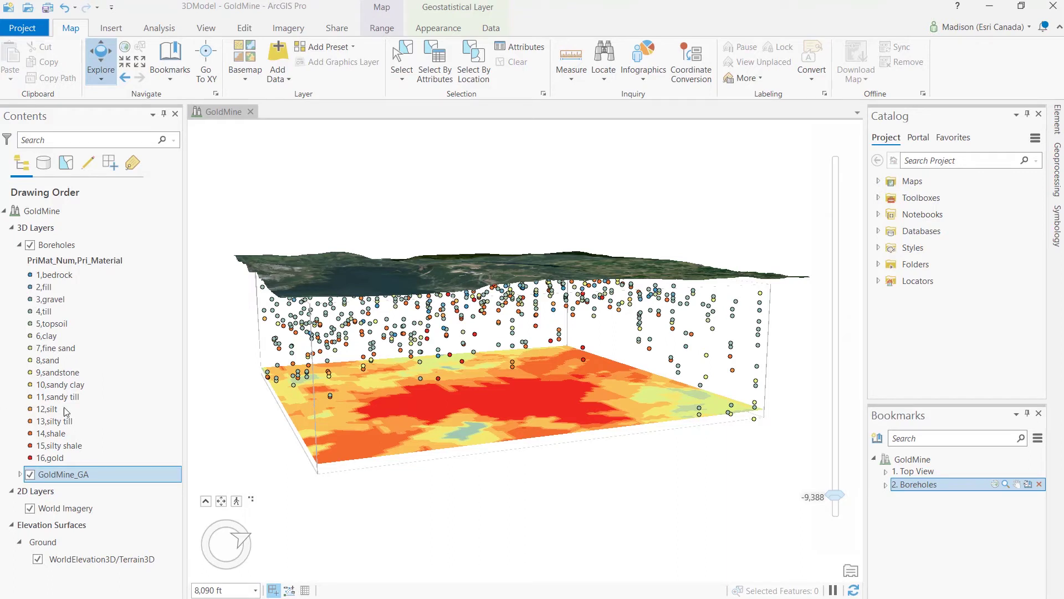
Run GA Layer 3D To NetCDF on GoldMine_GA, writing the output file GoldMine_Voxel
click(1056, 173)
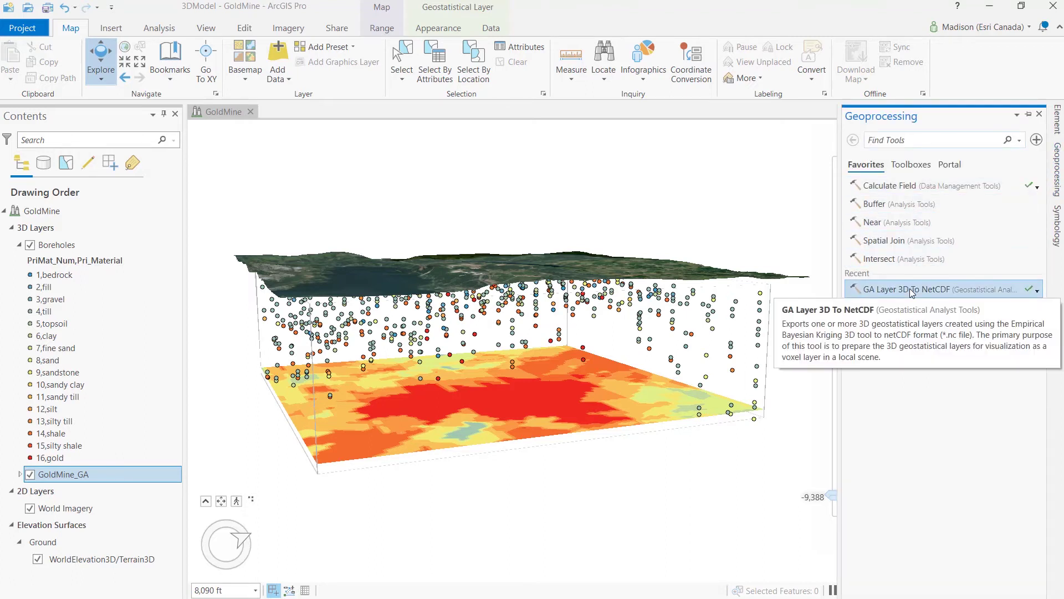
click(912, 292)
click(1020, 206)
click(956, 221)
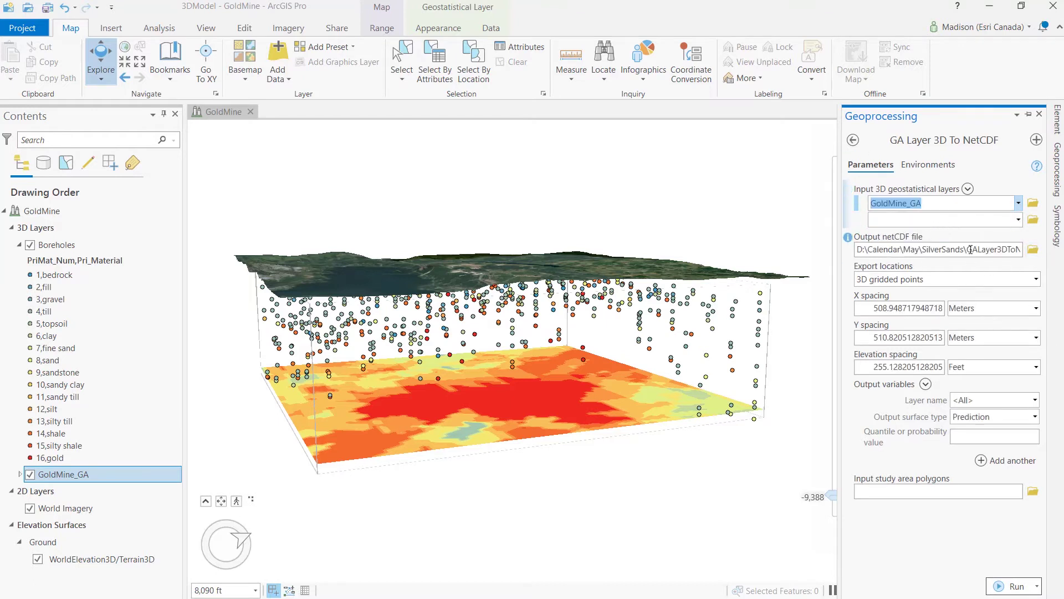
drag(968, 248, 1038, 253)
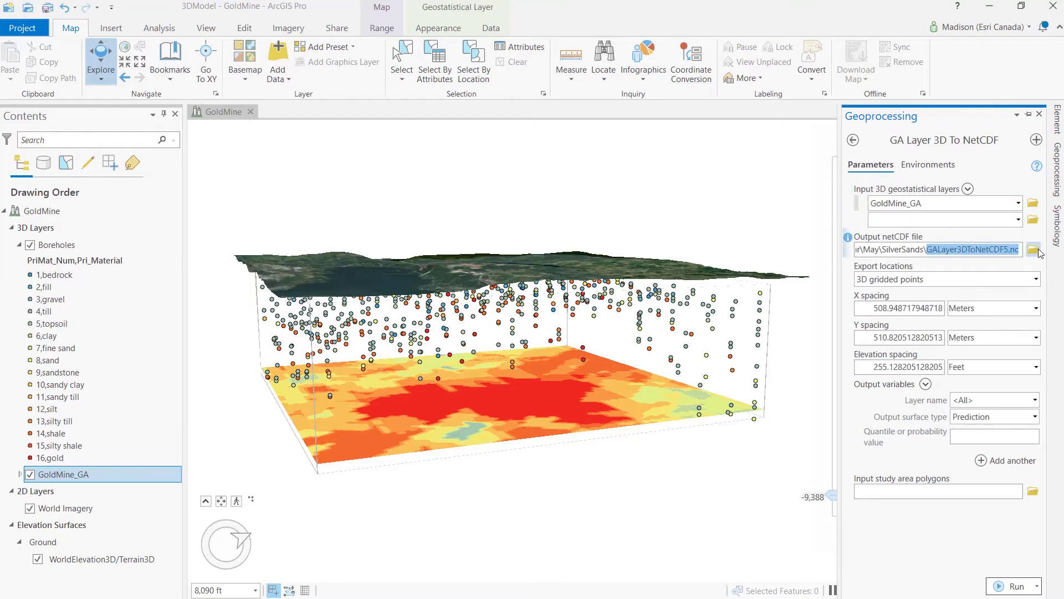
text(GoldMine)
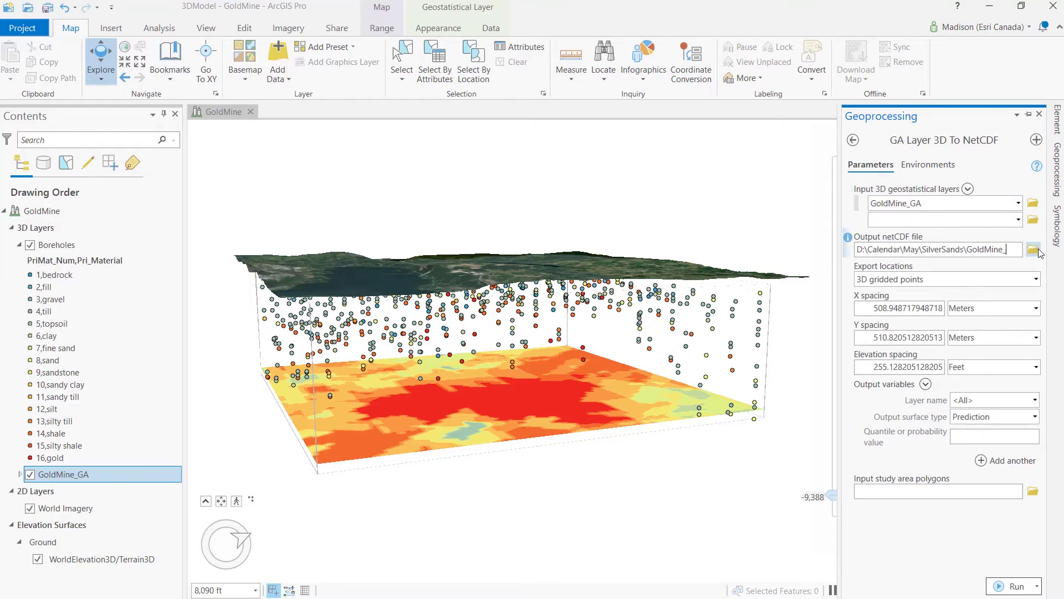
text(_Voxel)
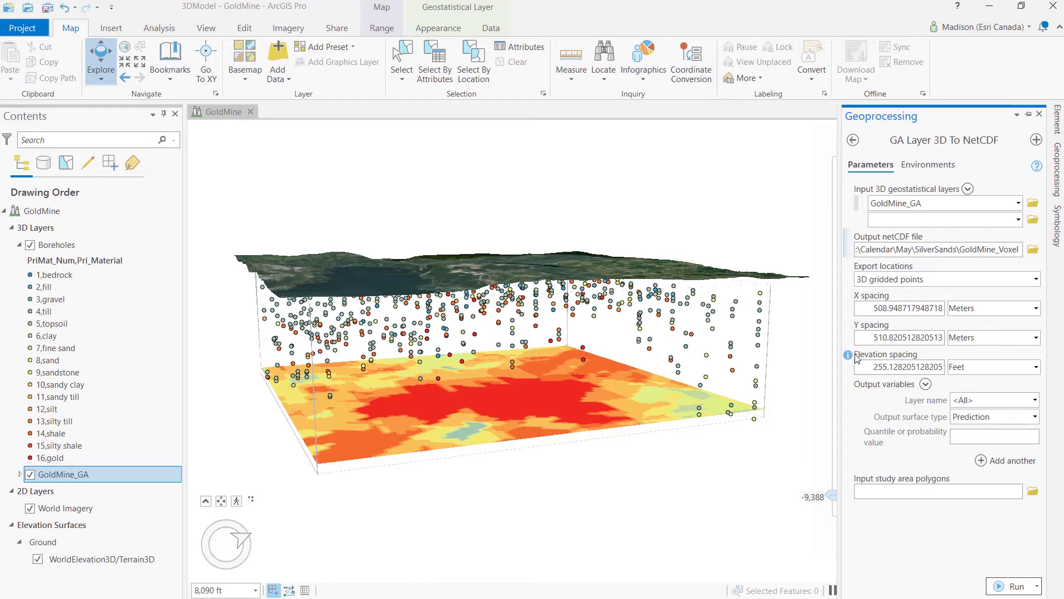
click(1018, 586)
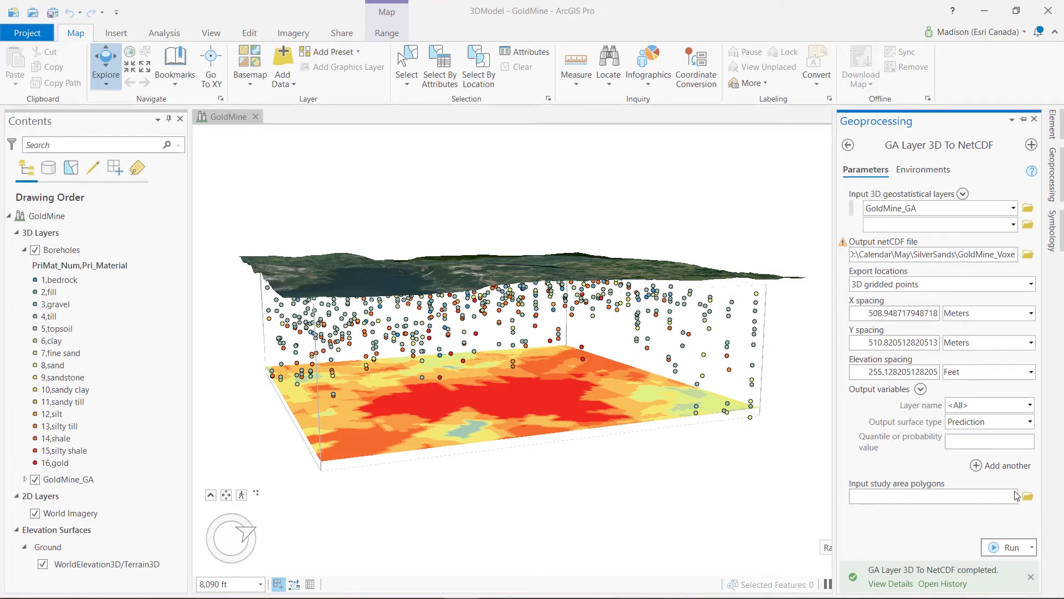
Add GoldMine_Voxel.nc as a voxel layer with GoldMine_GA_Prediction_0 set to Discrete
click(291, 82)
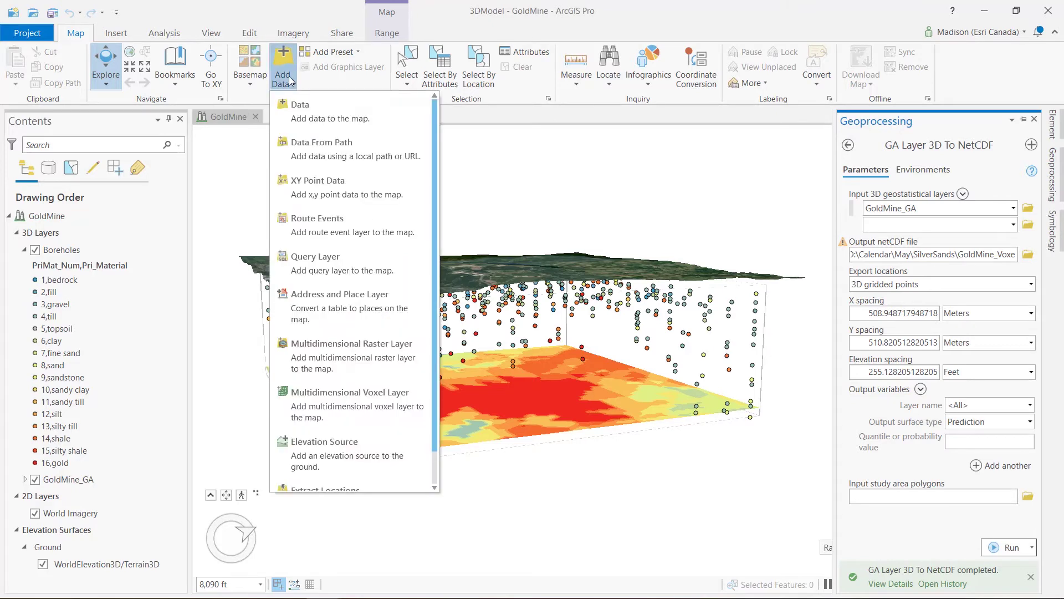
click(350, 405)
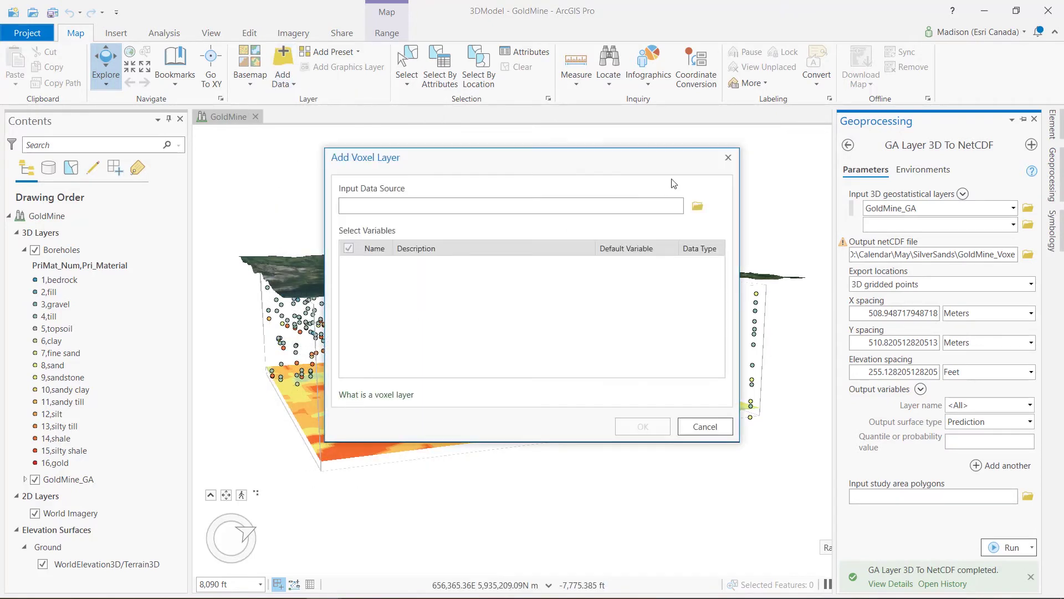
click(698, 207)
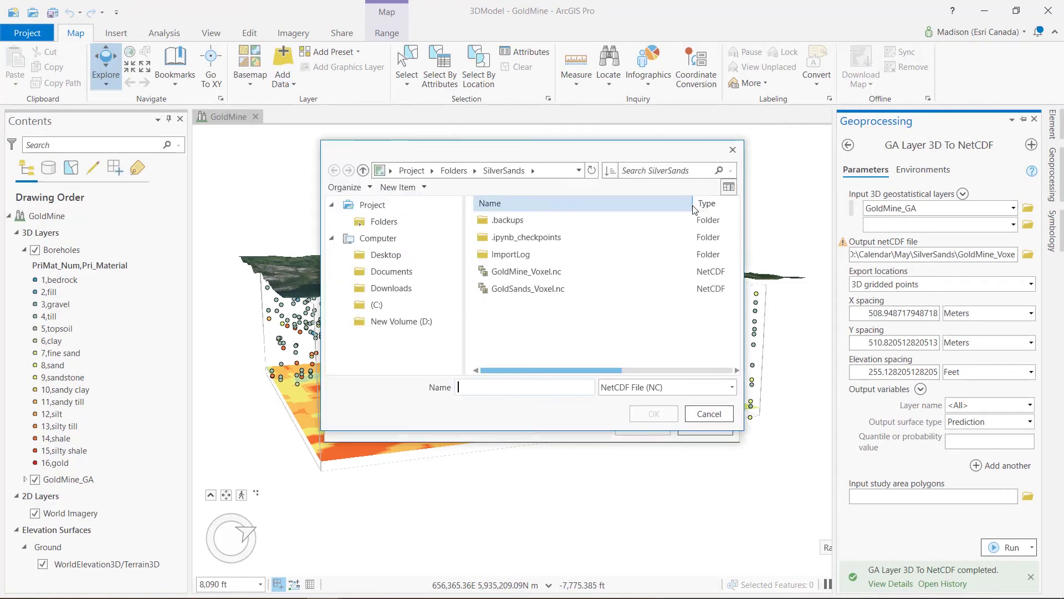
click(532, 272)
click(653, 412)
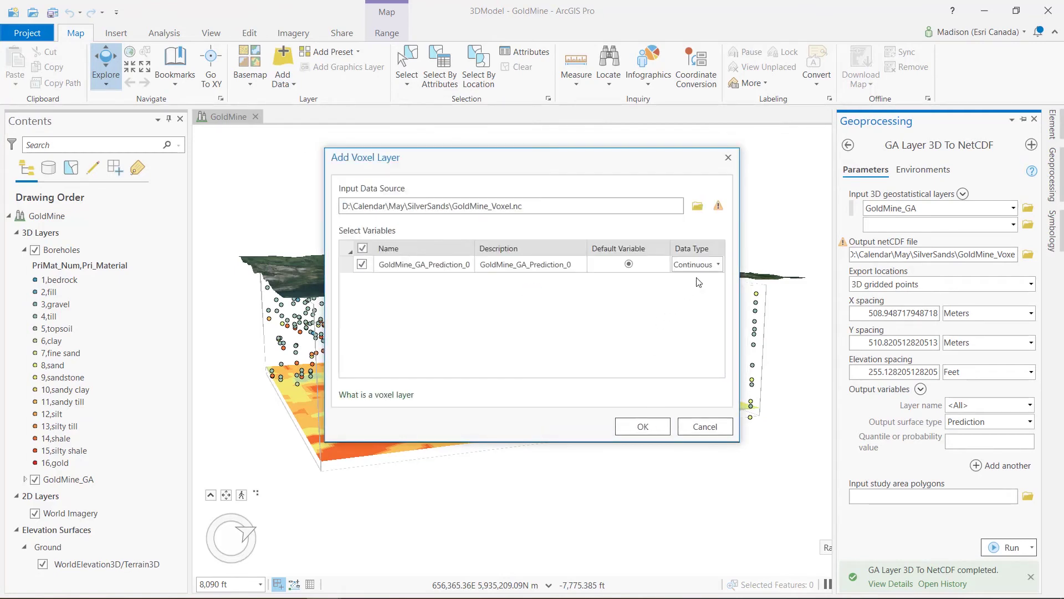
click(717, 267)
click(719, 266)
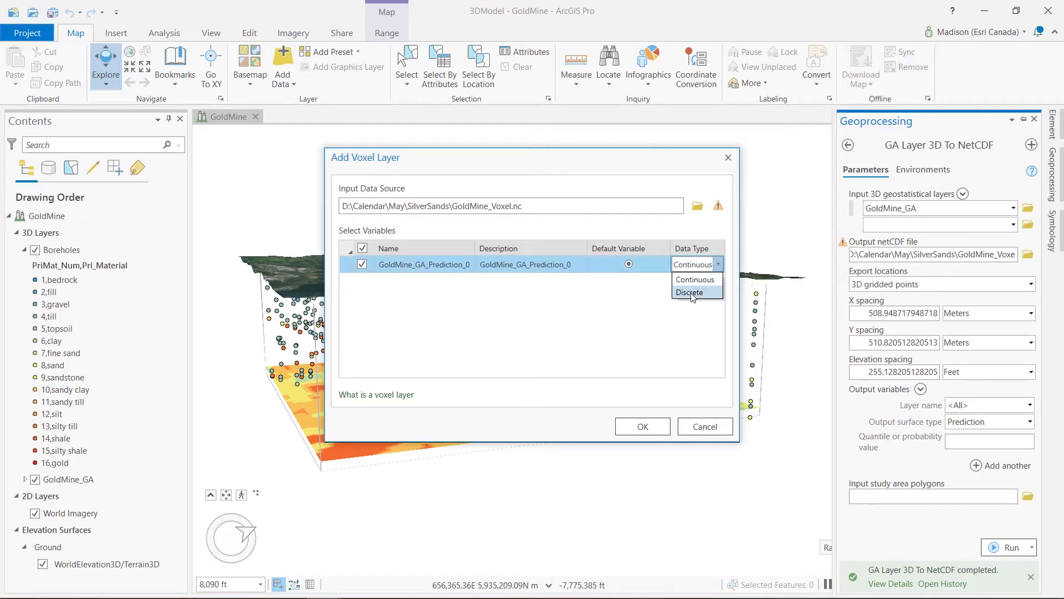
click(690, 293)
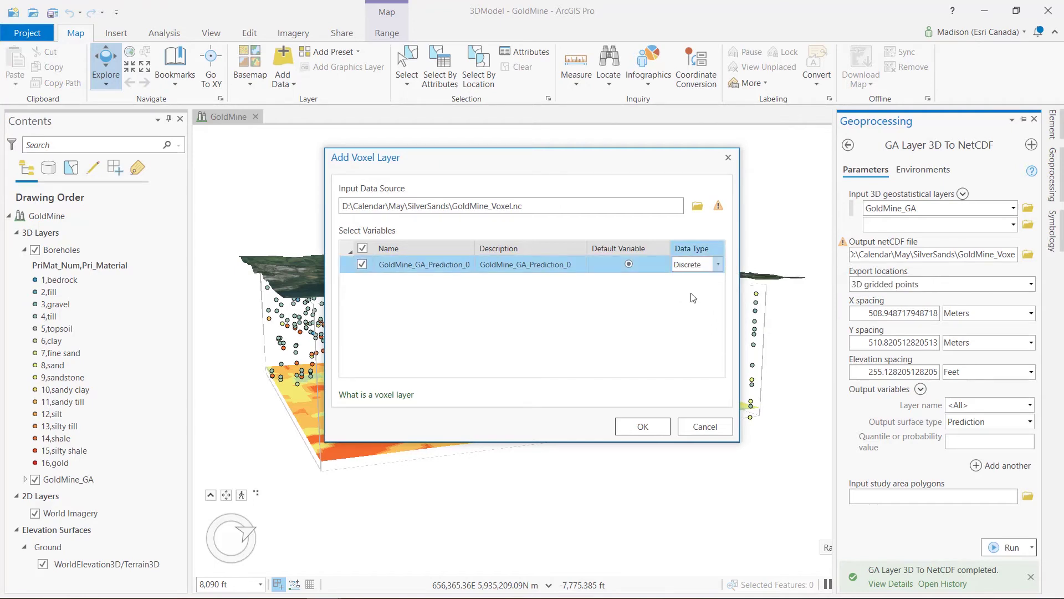
click(644, 425)
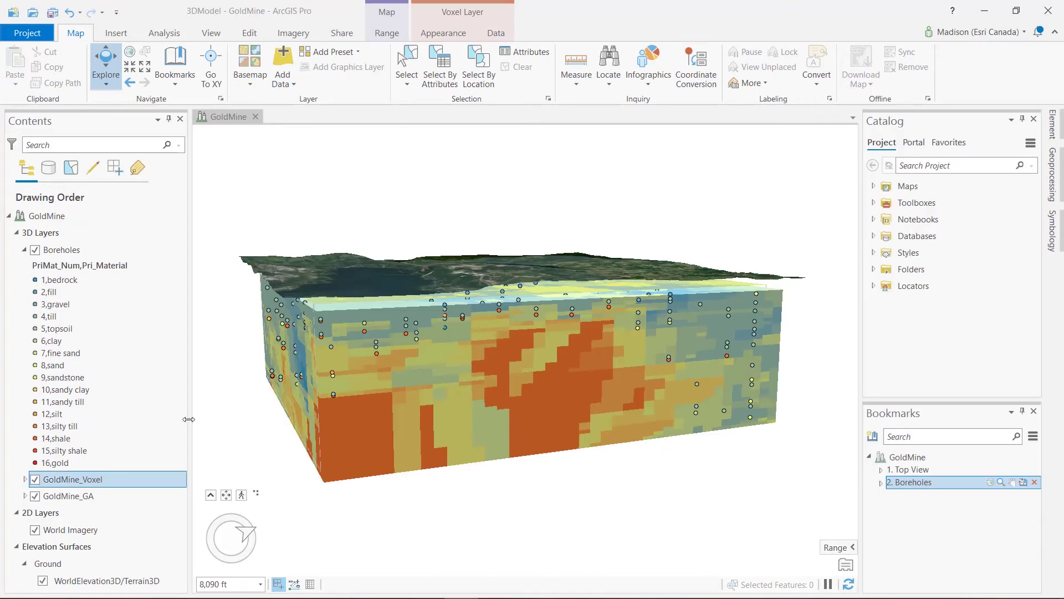
Hide Boreholes and GoldMine_GA, then orbit the scene around the voxel block
click(35, 250)
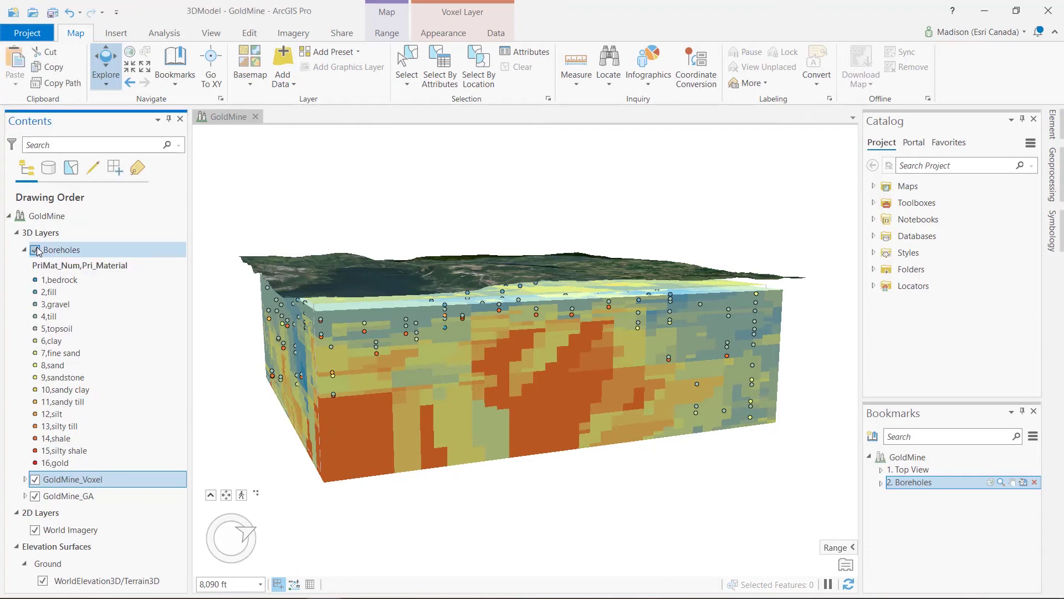
click(35, 496)
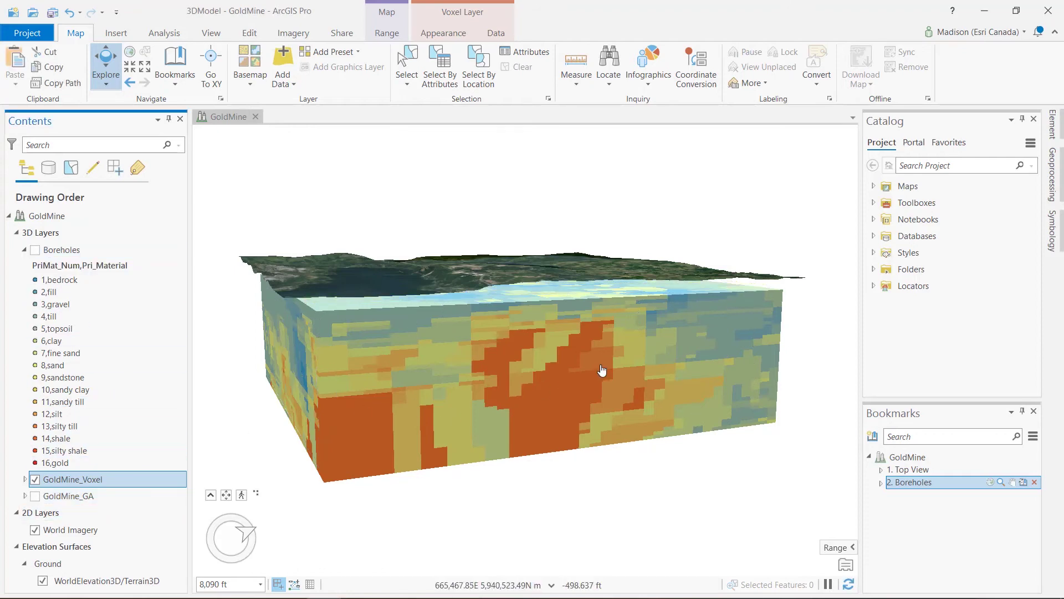
middle_drag(526, 297, 504, 292)
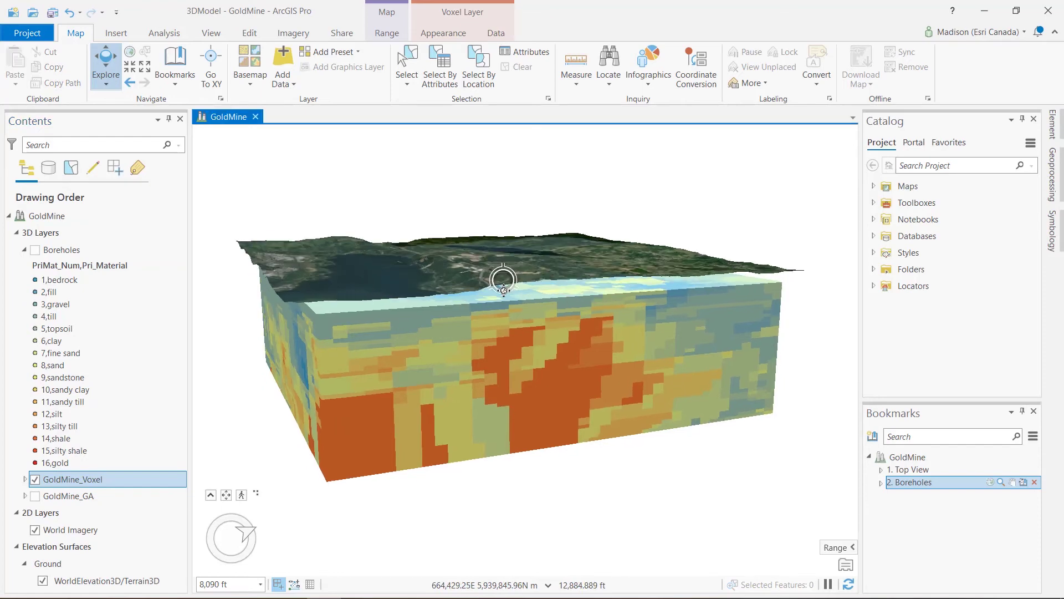
mouse_move(502, 247)
middle_down()
mouse_move(269, 243)
mouse_move(513, 260)
middle_up()
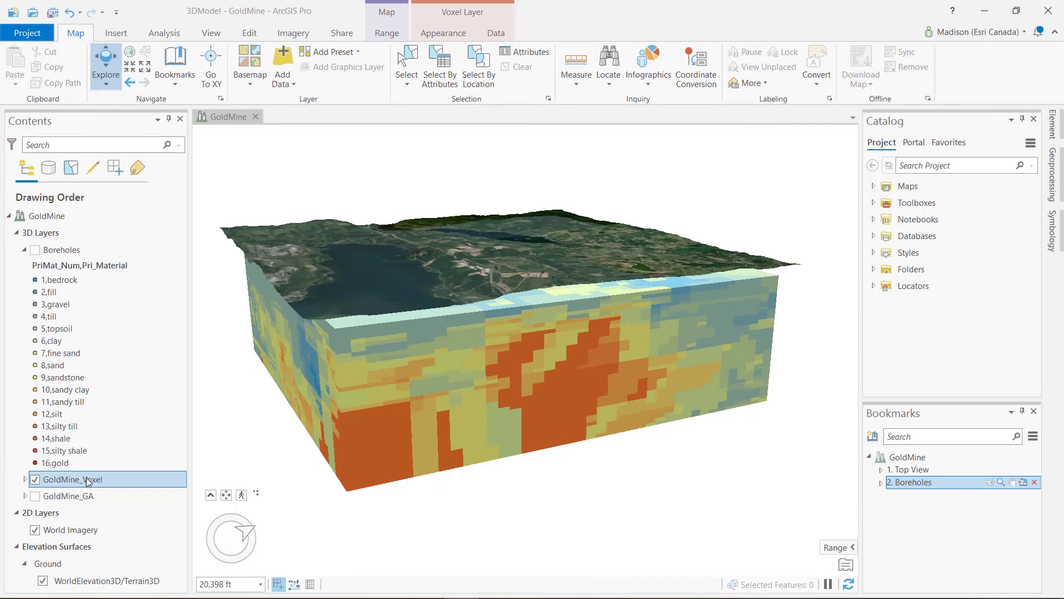
Make only value class 16 visible in GoldMine_Voxel symbology, then orbit around the red ore body
right_click(87, 480)
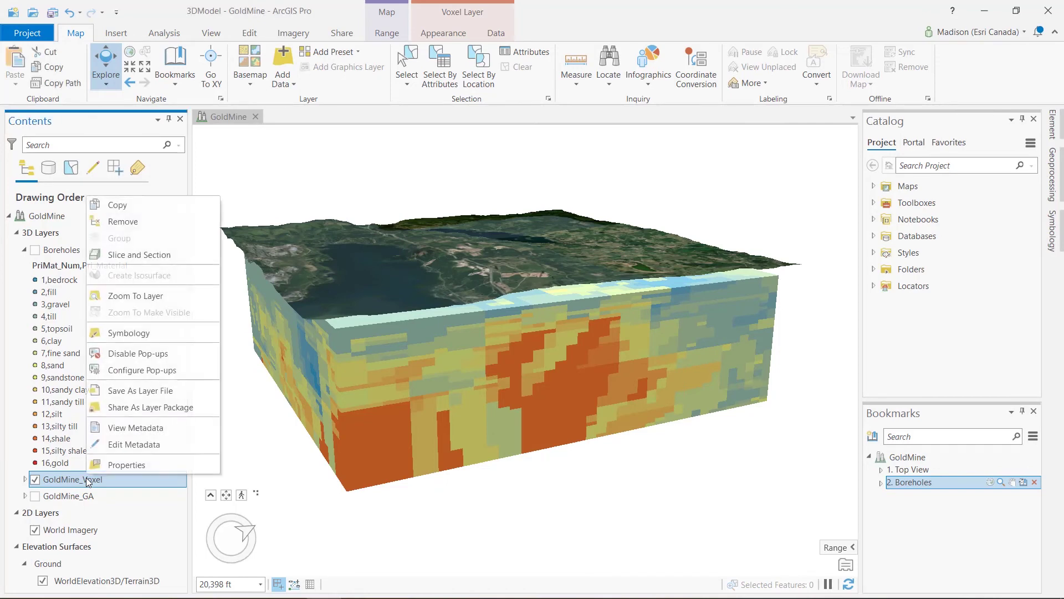
click(130, 334)
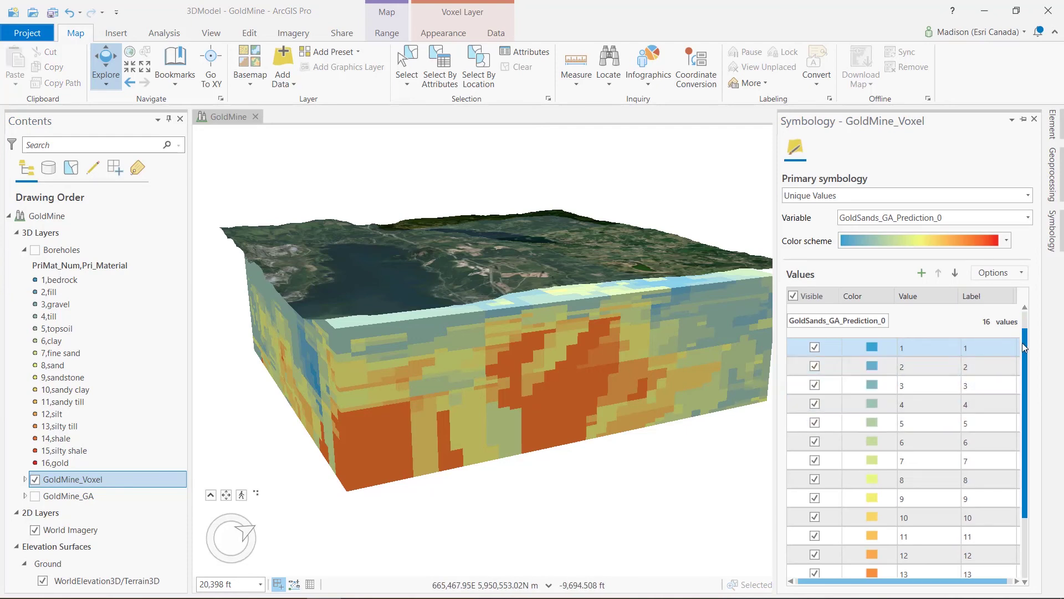
drag(1025, 365, 1026, 418)
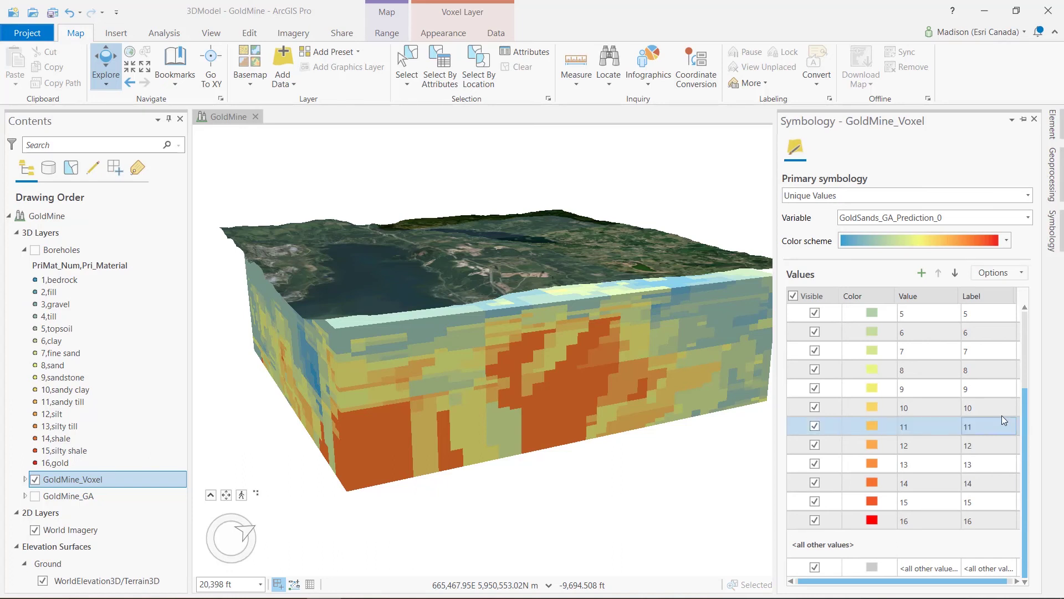
click(794, 298)
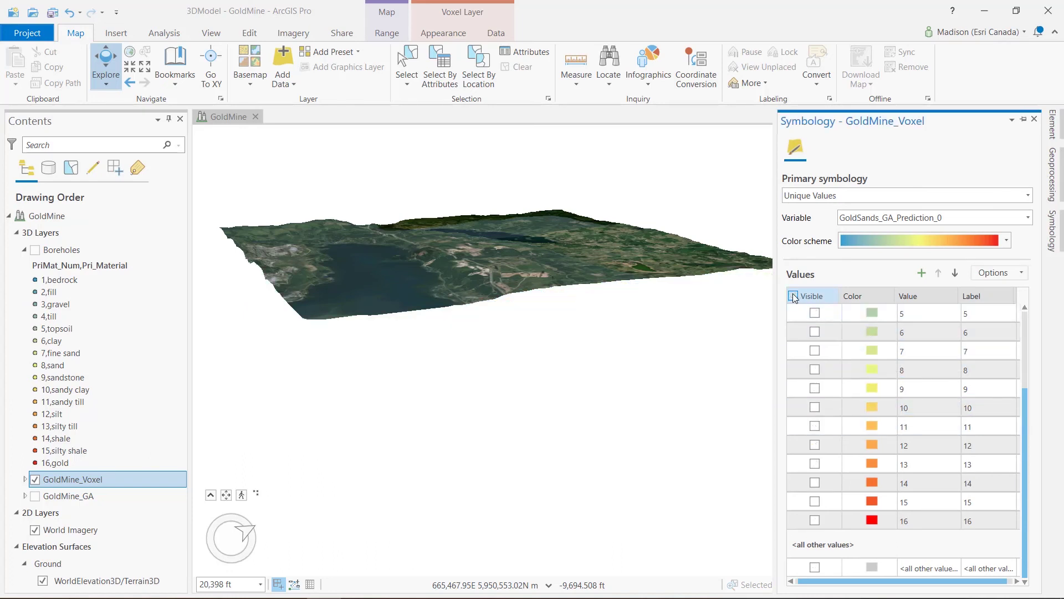
click(815, 521)
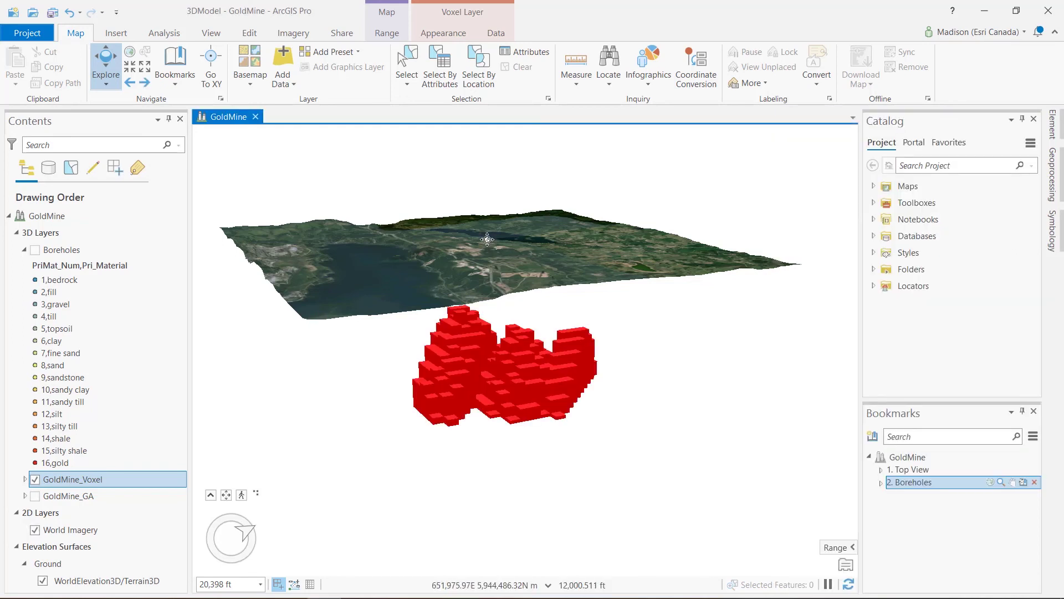
middle_drag(487, 240, 380, 223)
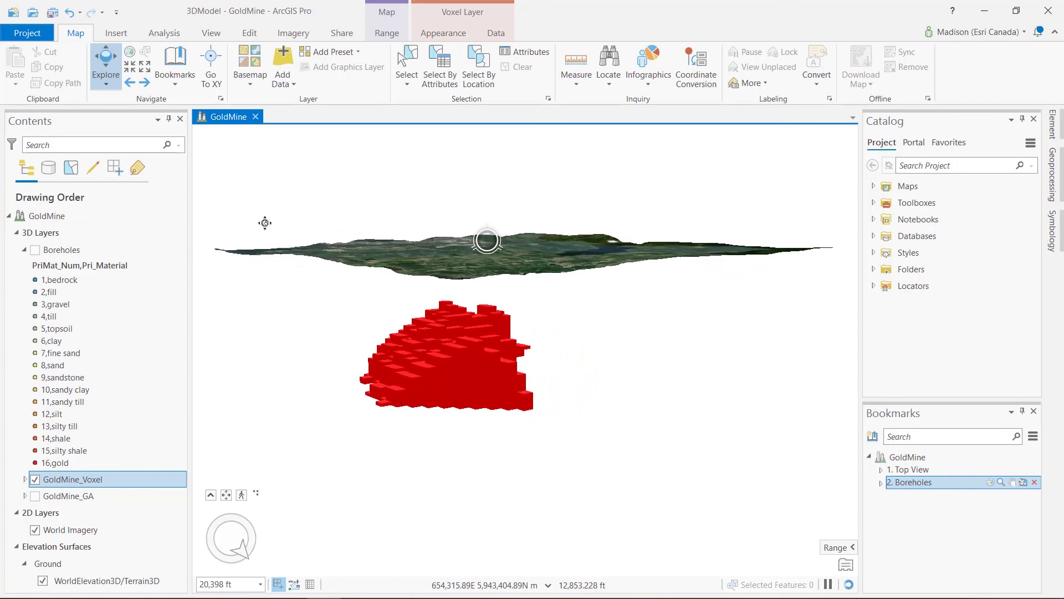
mouse_move(380, 223)
middle_down()
mouse_move(71, 222)
mouse_move(511, 232)
middle_up()
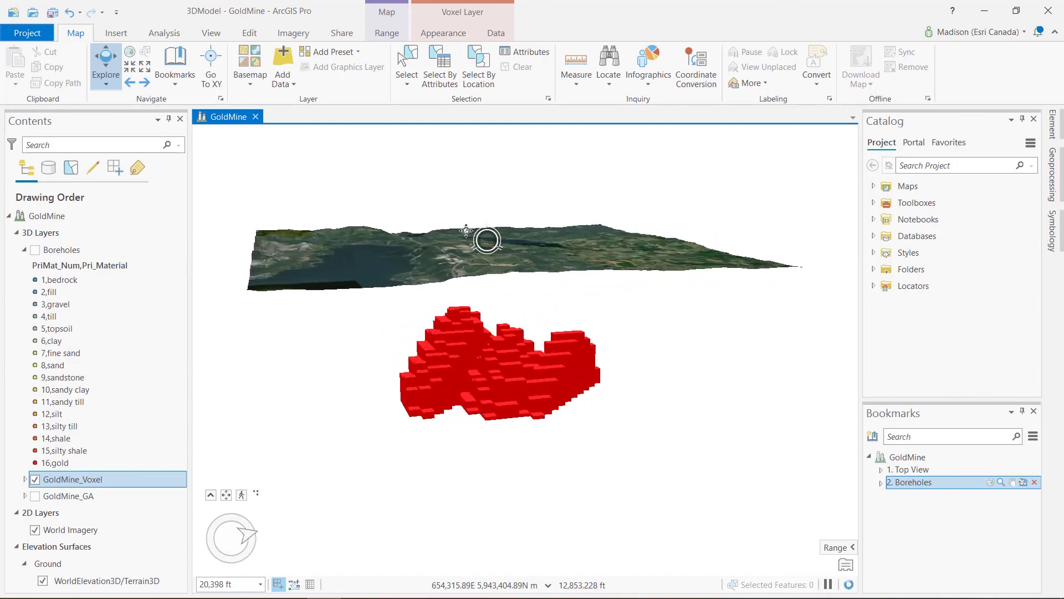